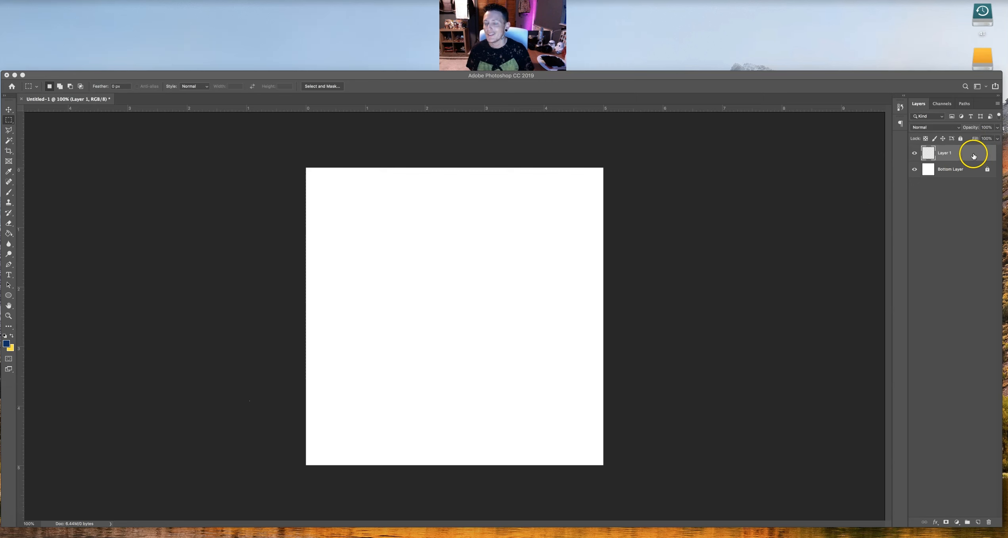
Delete Layer 1 and add a new blank layer above Bottom Layer.
left_click_drag(974, 155, 992, 525)
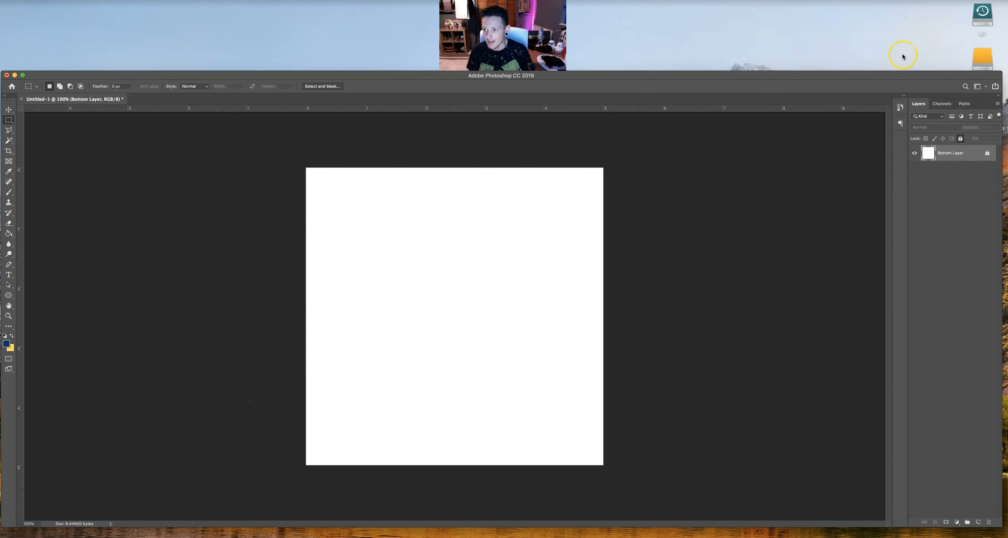
left_click(978, 522)
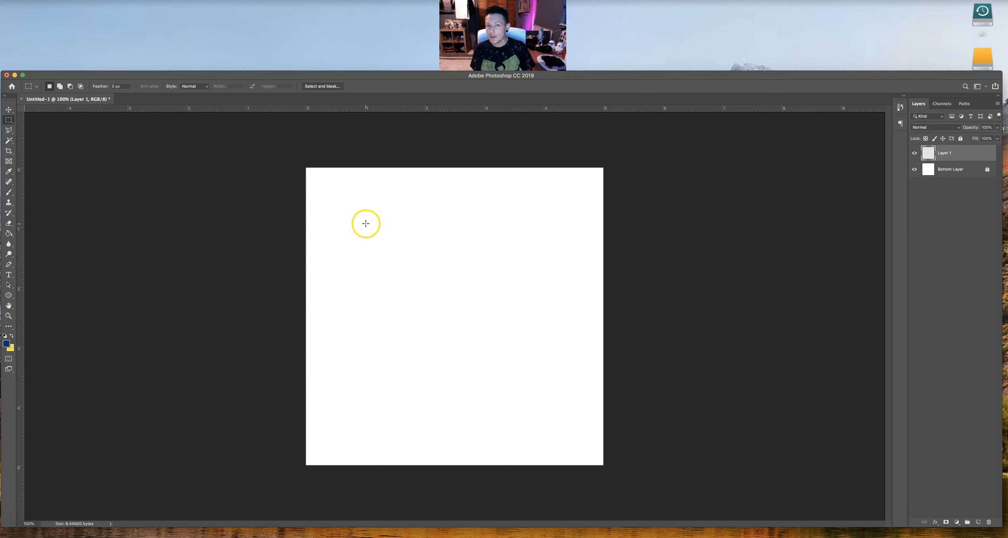
Make a very thin horizontal marquee selection spanning nearly the full canvas width near the canvas's upper edge.
left_click_drag(320, 189, 586, 295)
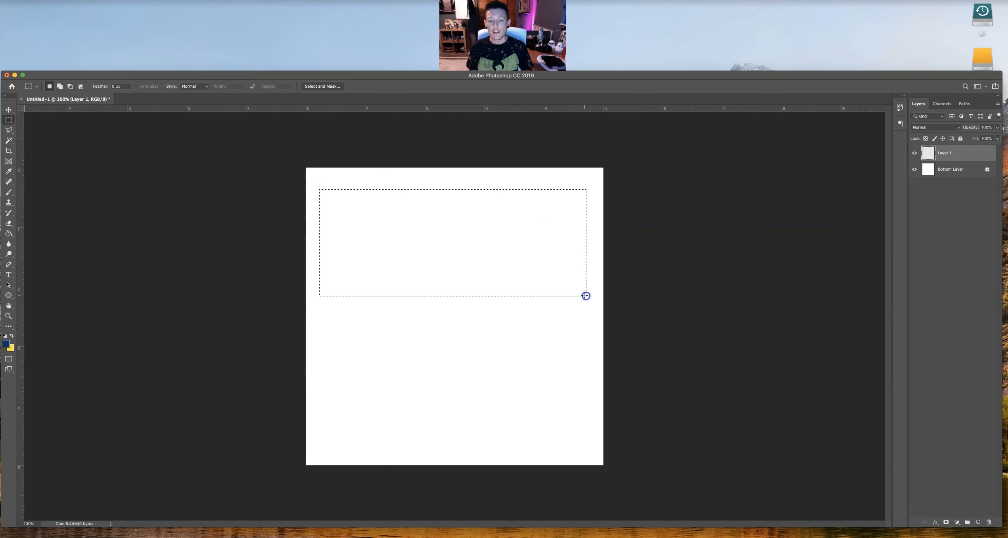
left_click(562, 246)
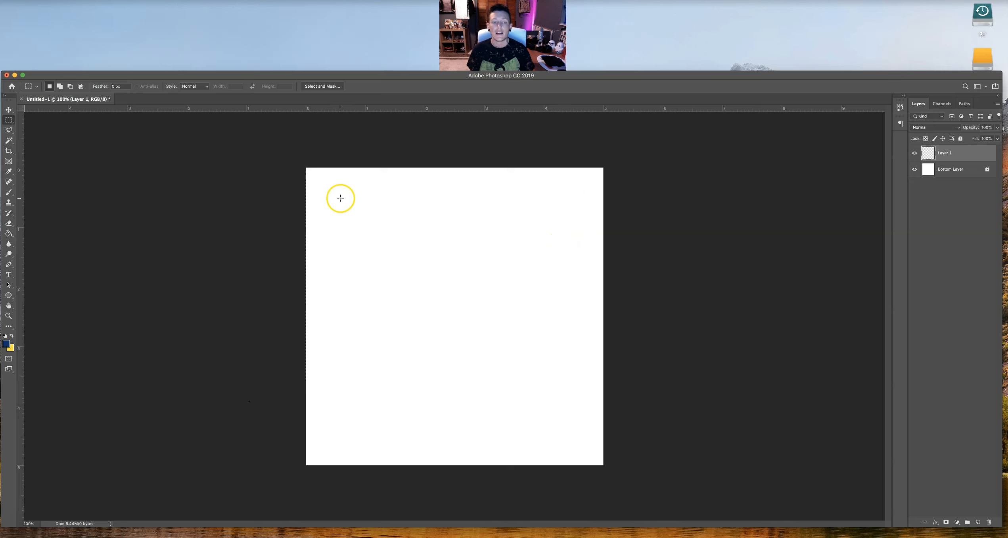
left_click_drag(322, 186, 596, 187)
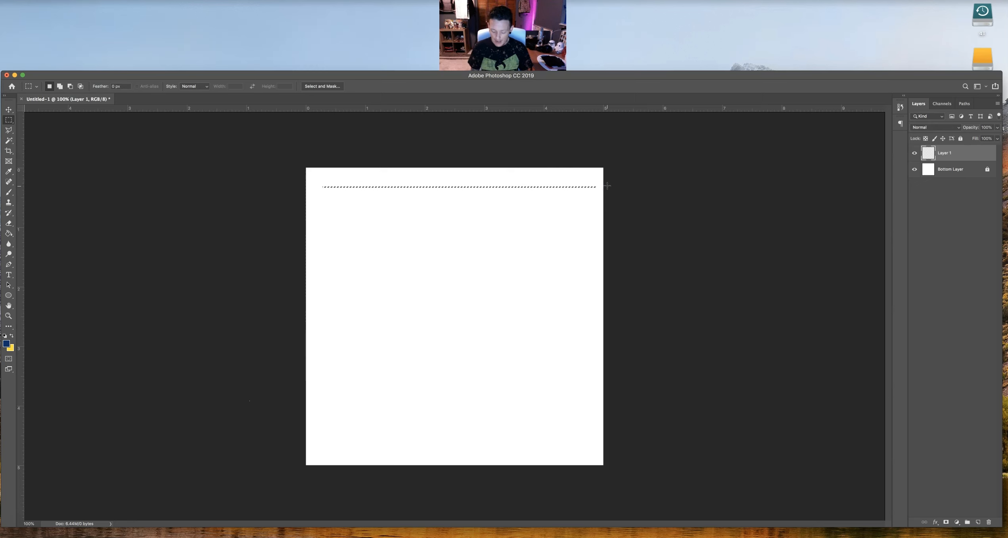
key("super+equal")
key("super+equal")
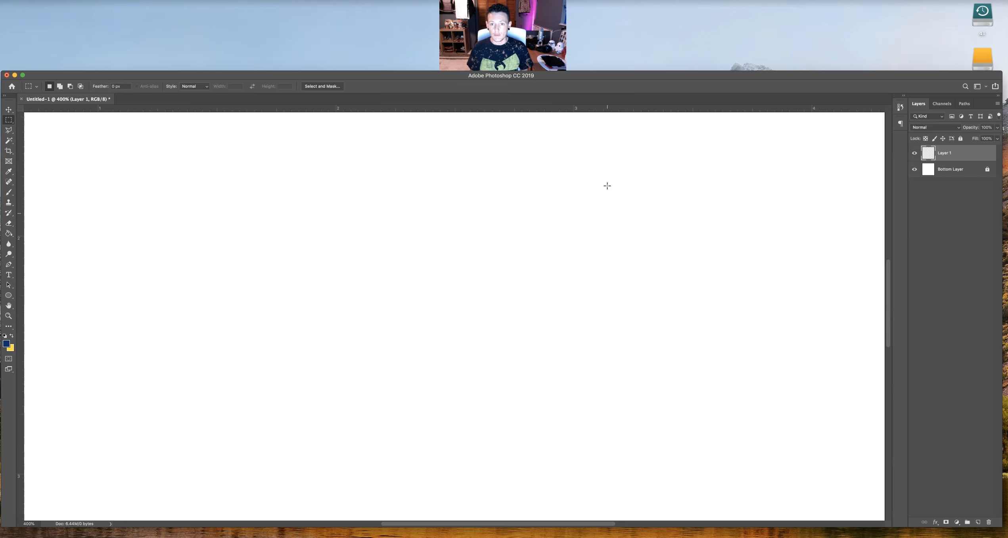
scroll(608, 185, "up", 10)
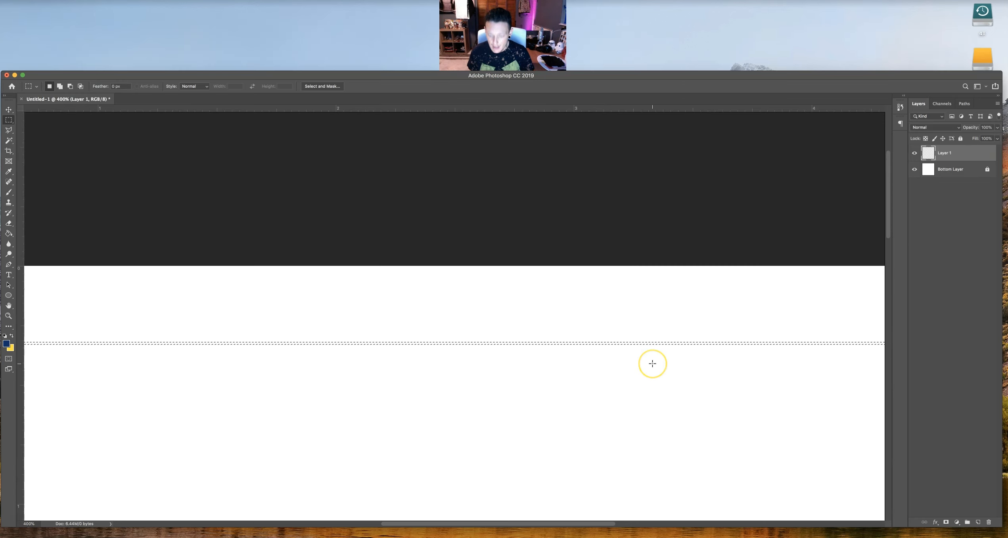
key("super+equal")
key("super+equal")
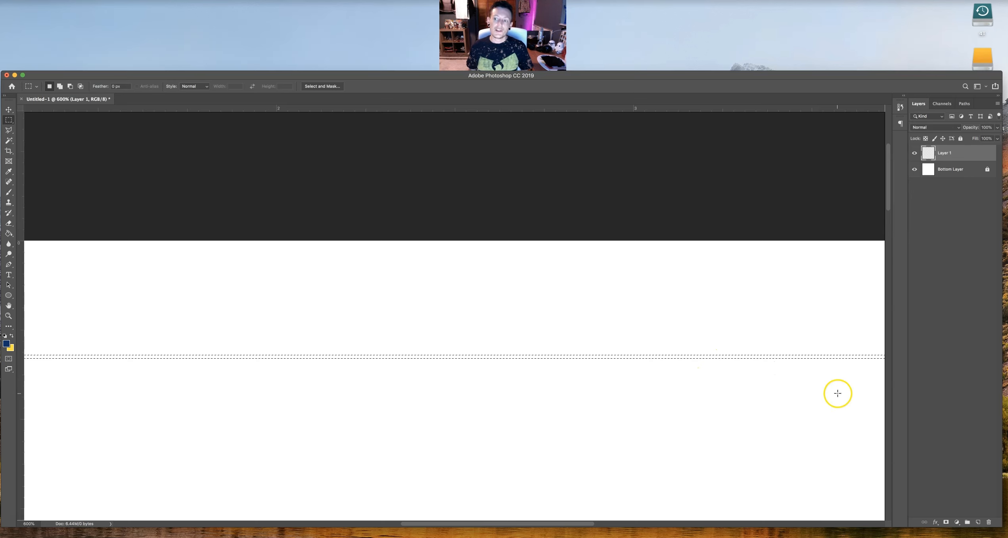
Set the foreground colour to black, fill the thin selection with the Paint Bucket and deselect it.
left_click(8, 233)
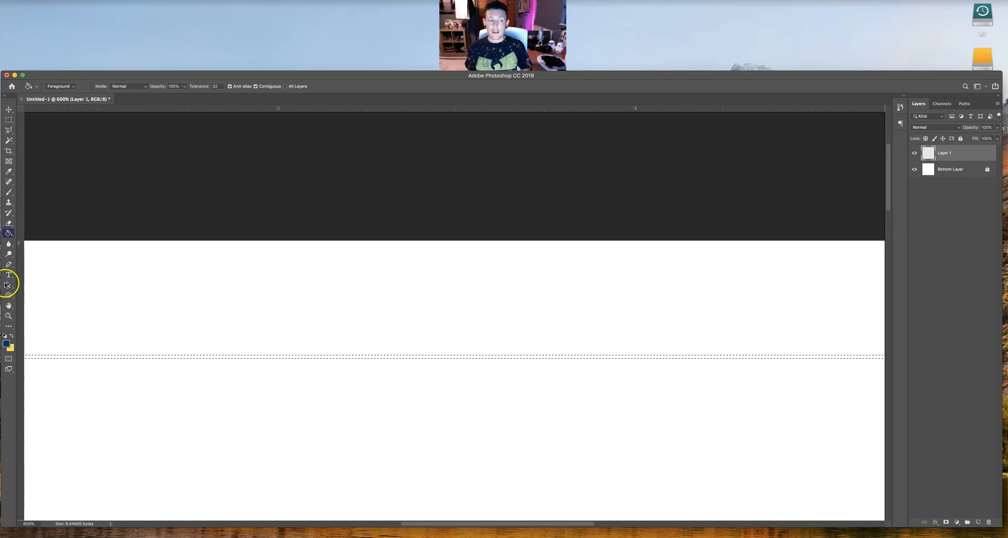
left_click(6, 343)
left_click_drag(596, 196, 633, 227)
left_click(711, 126)
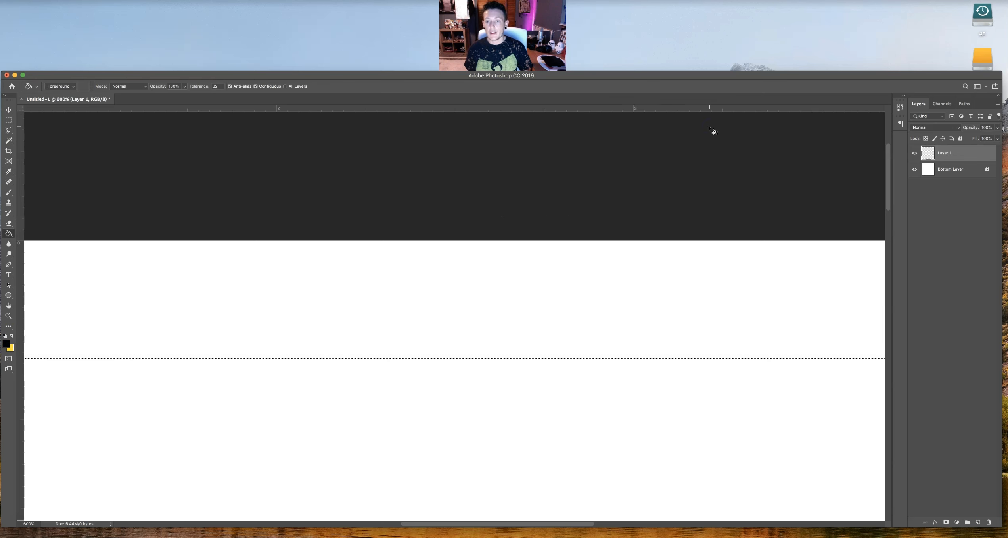
key("F1")
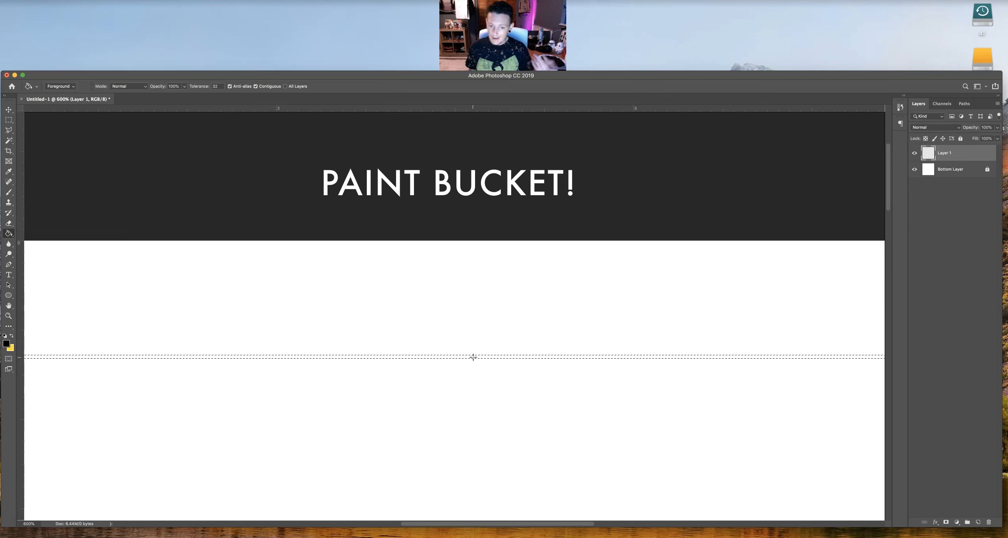
left_click(474, 358)
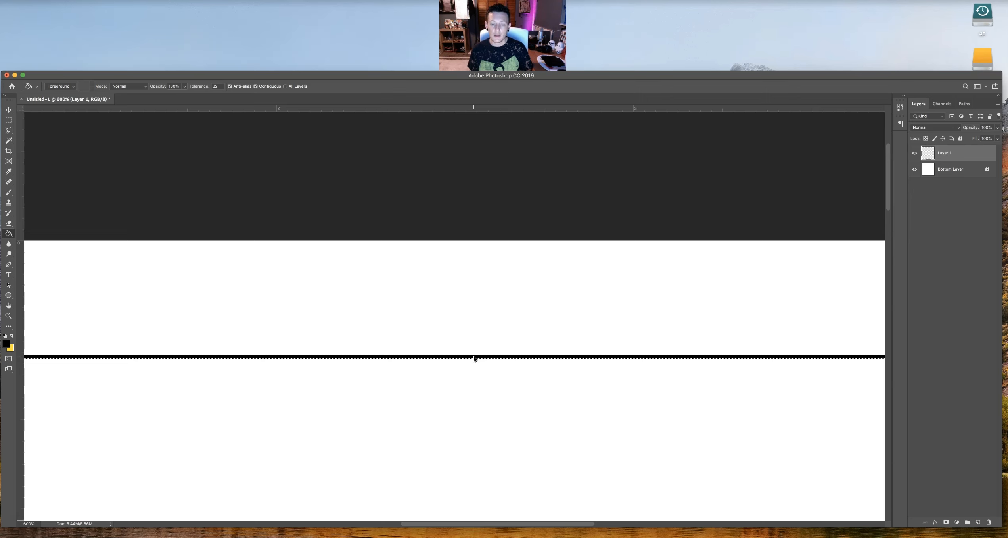
key("super+d")
key("super+minus")
key("super+minus")
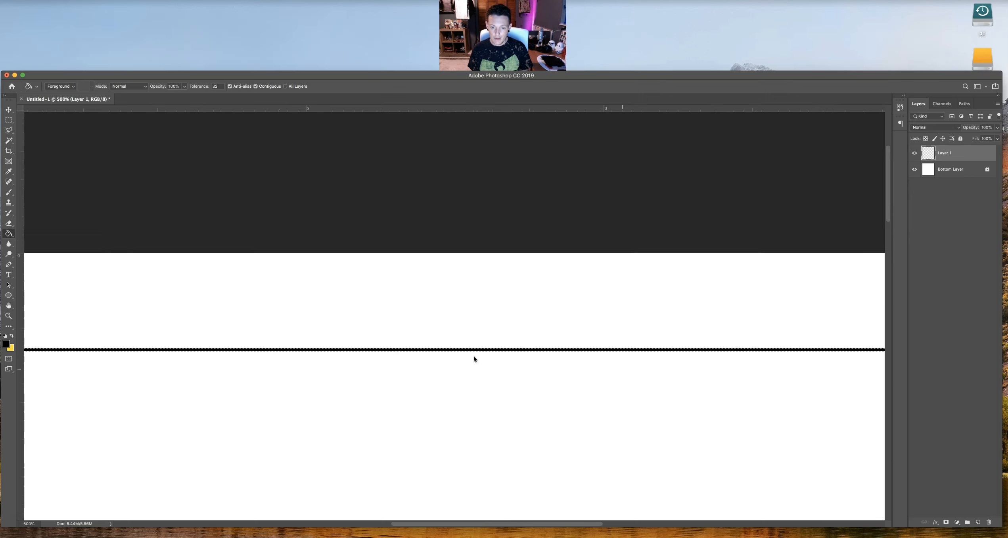
key("super+minus")
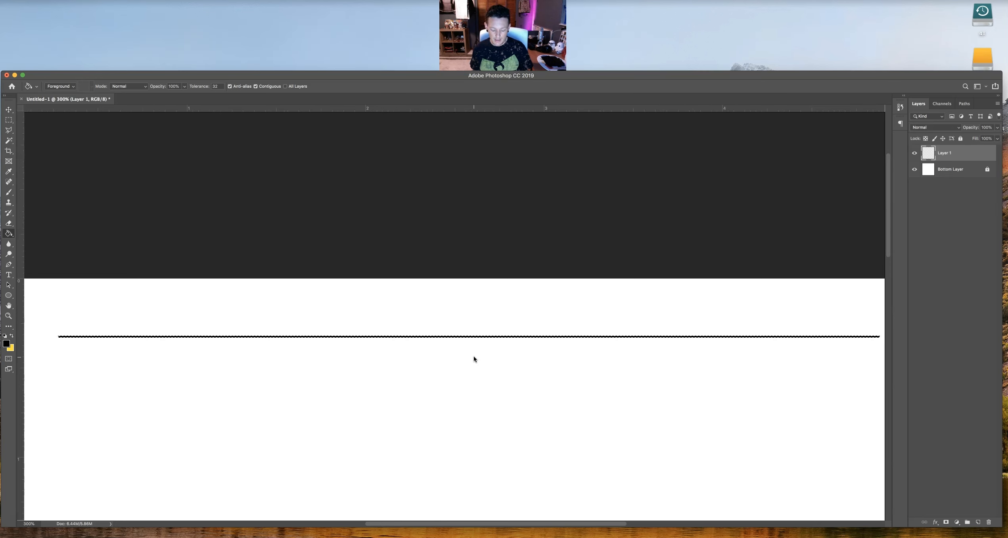
key("super+minus")
key("super+minus")
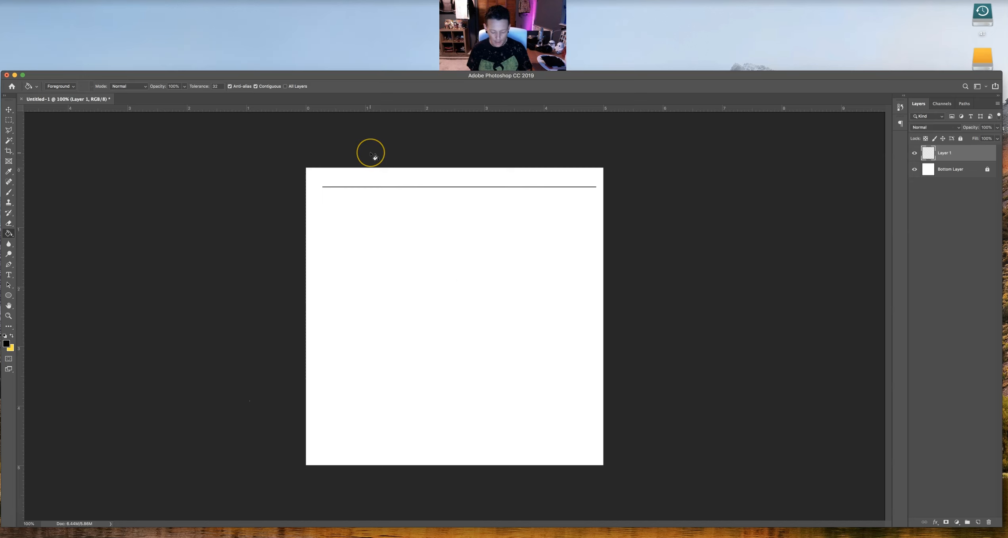
Delete the layer holding the black line and add a new blank layer above Bottom Layer.
key("BackSpace")
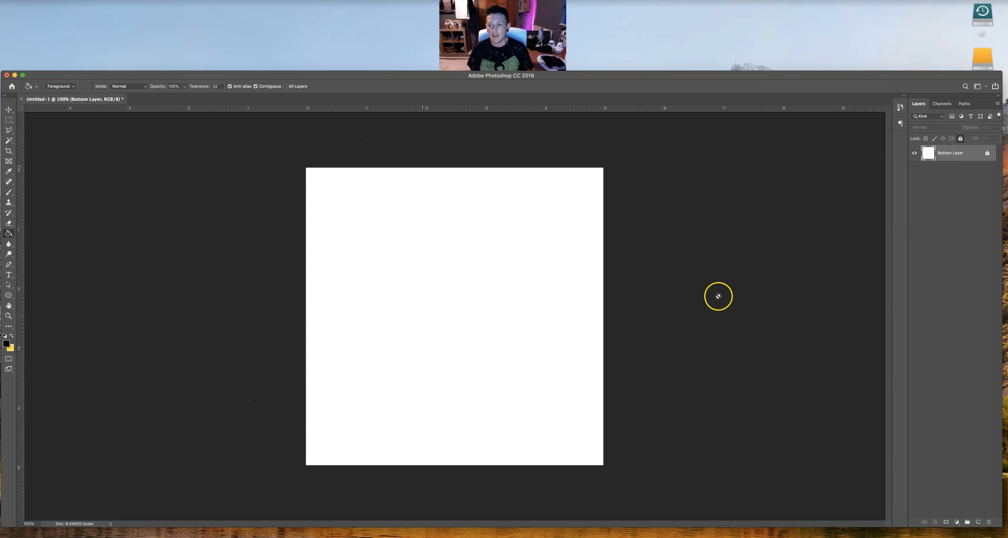
left_click(978, 522)
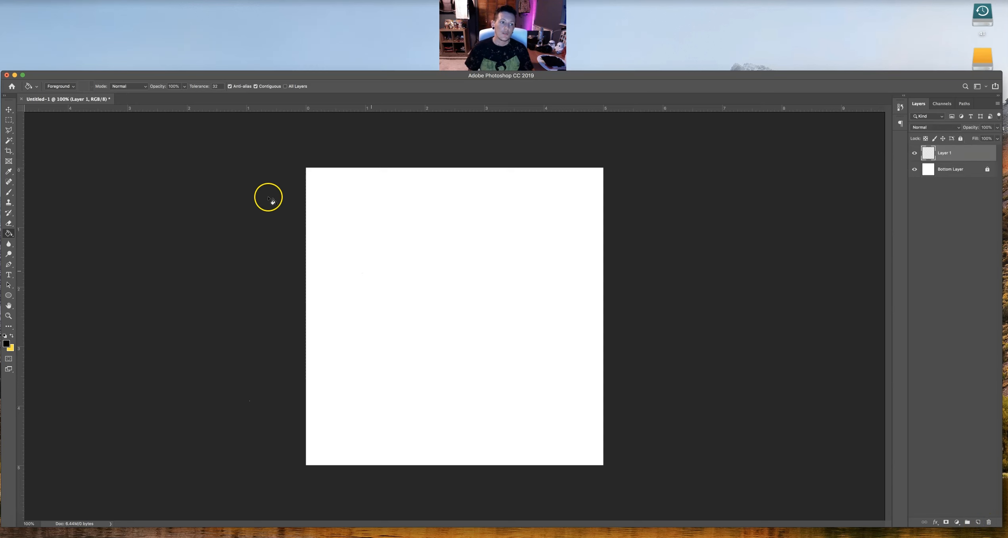
Draw a large square marquee selection in the upper-left part of the canvas, constraining its proportions.
left_click(8, 120)
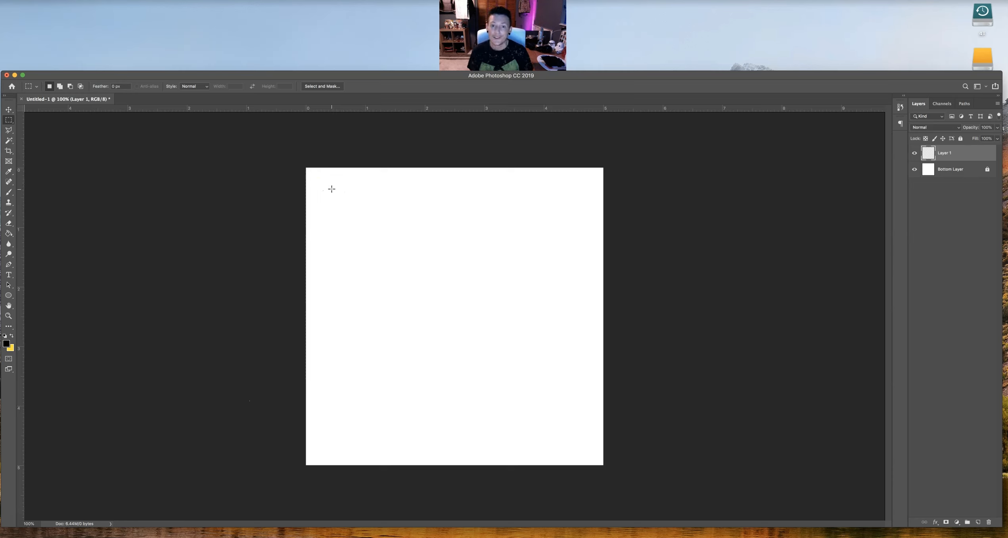
left_click_drag(332, 189, 484, 261)
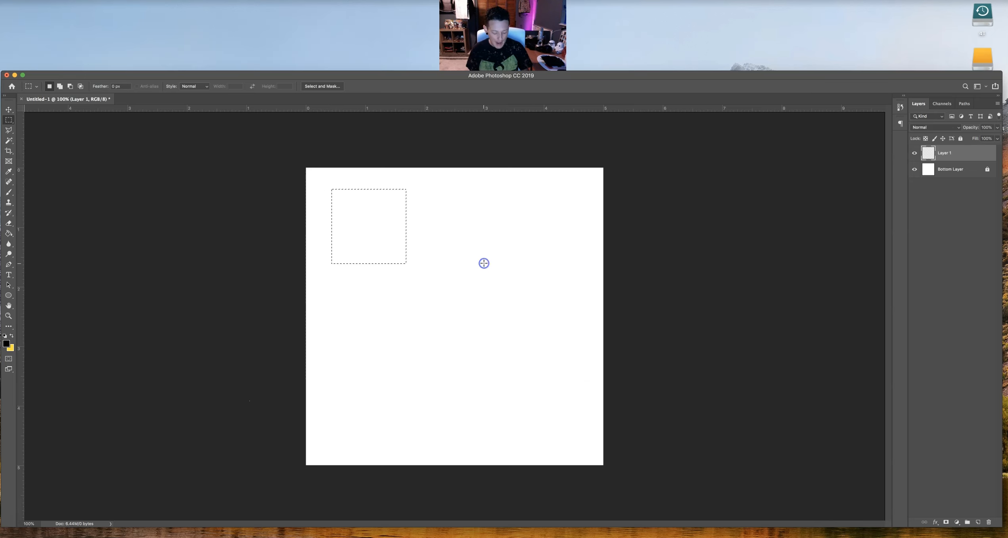
left_click(466, 250)
left_click_drag(385, 227, 567, 452)
left_click(541, 413)
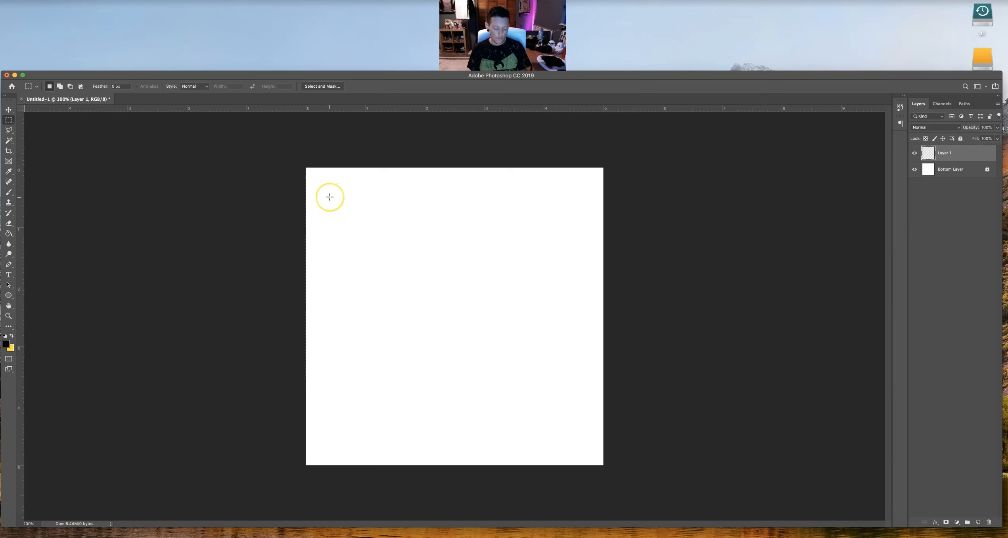
left_click_drag(329, 197, 518, 392)
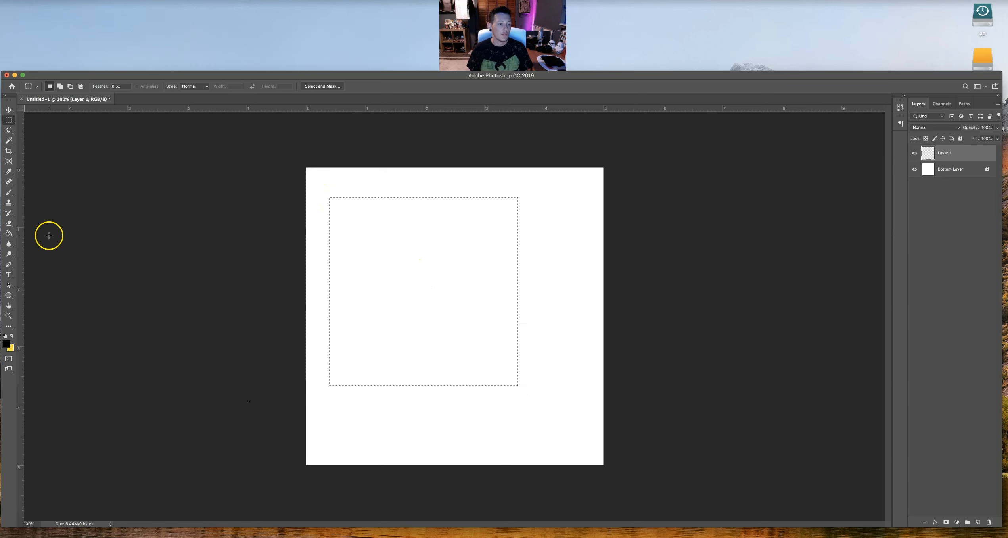
Set the foreground colour to blue 1678ed, fill the square selection with the Paint Bucket and deselect it.
left_click(9, 234)
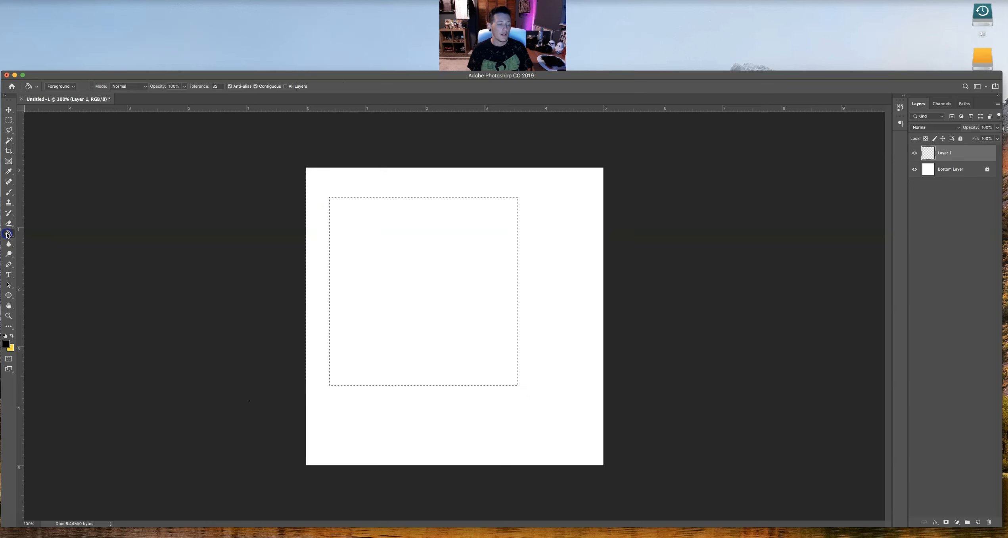
left_click(7, 344)
left_click(620, 128)
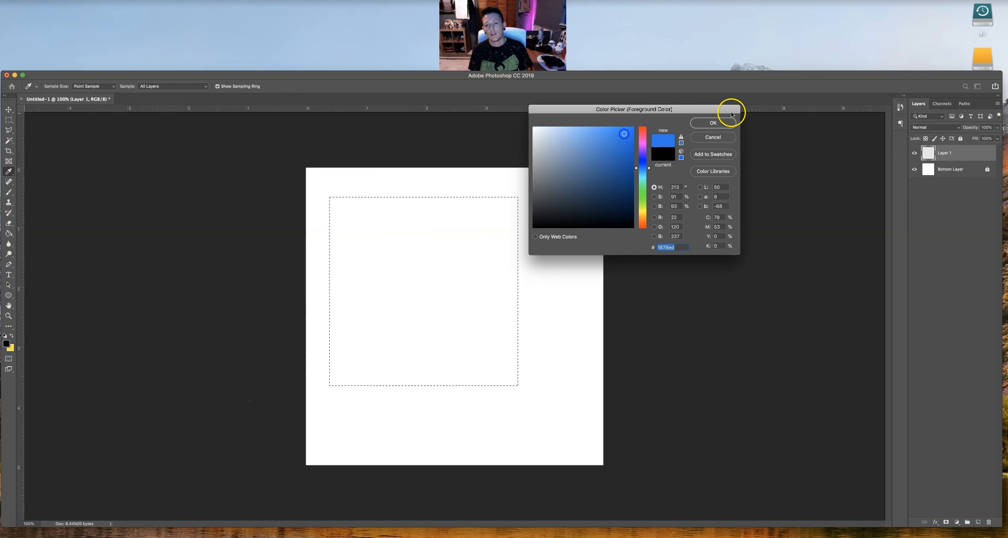
left_click(723, 122)
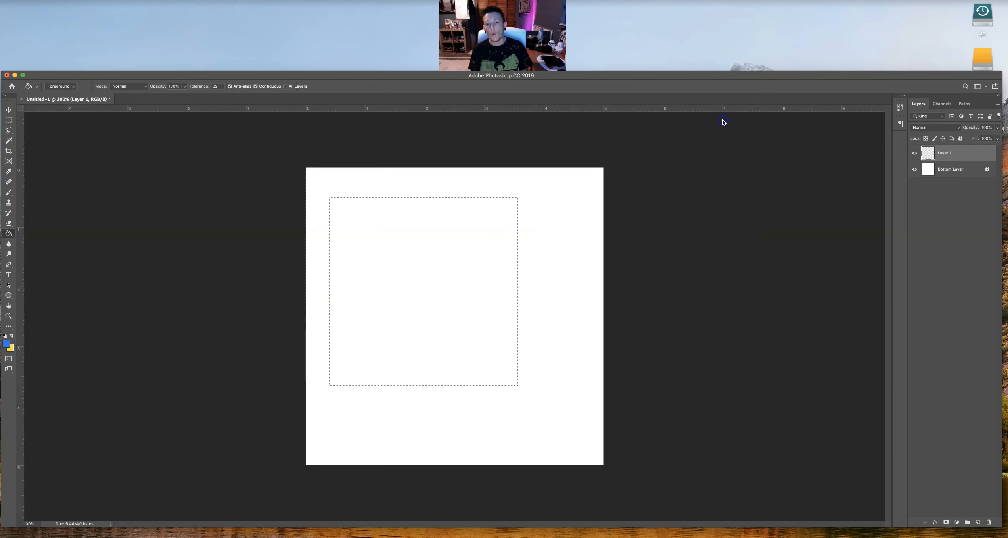
left_click(392, 282)
key("super+d")
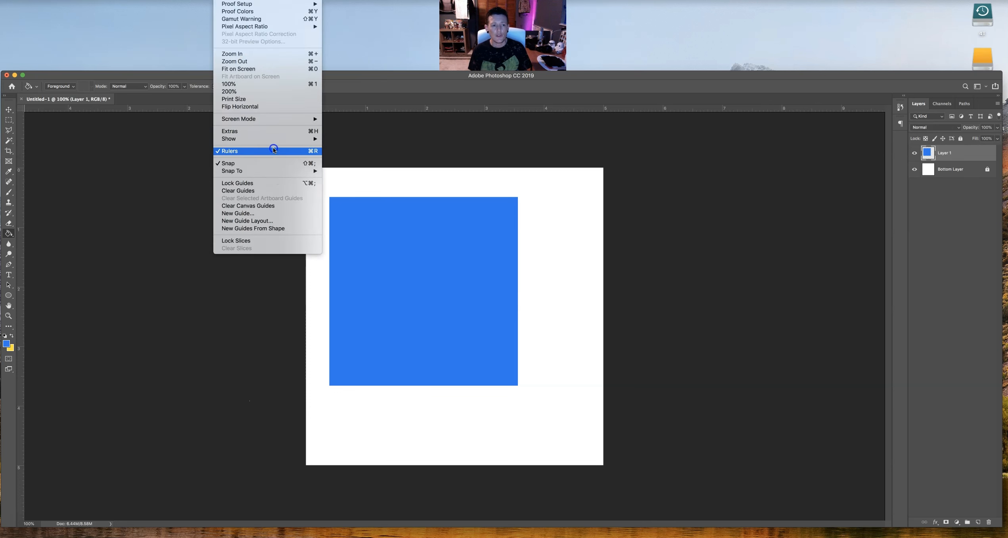
Hide the document rulers and show them again.
left_click(270, 149)
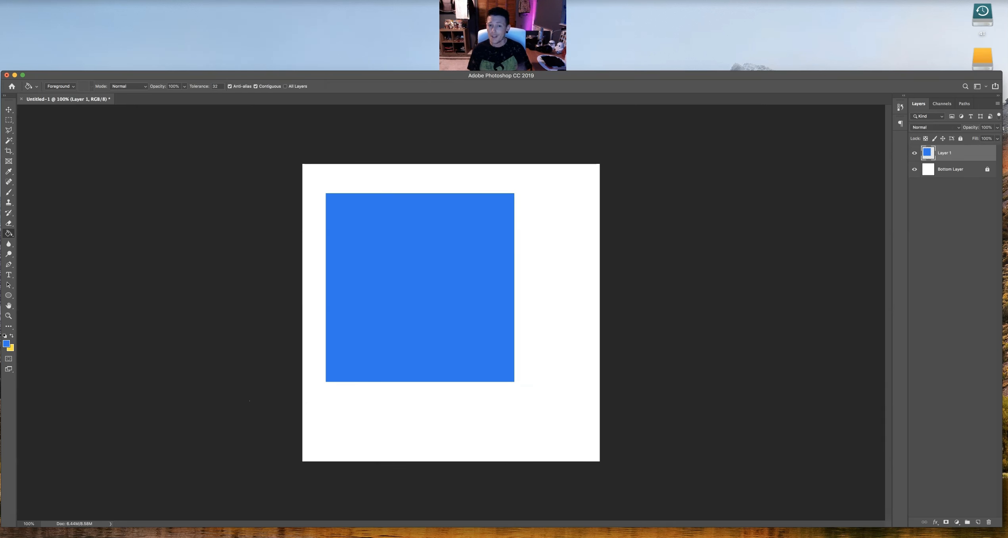
left_click(228, 0)
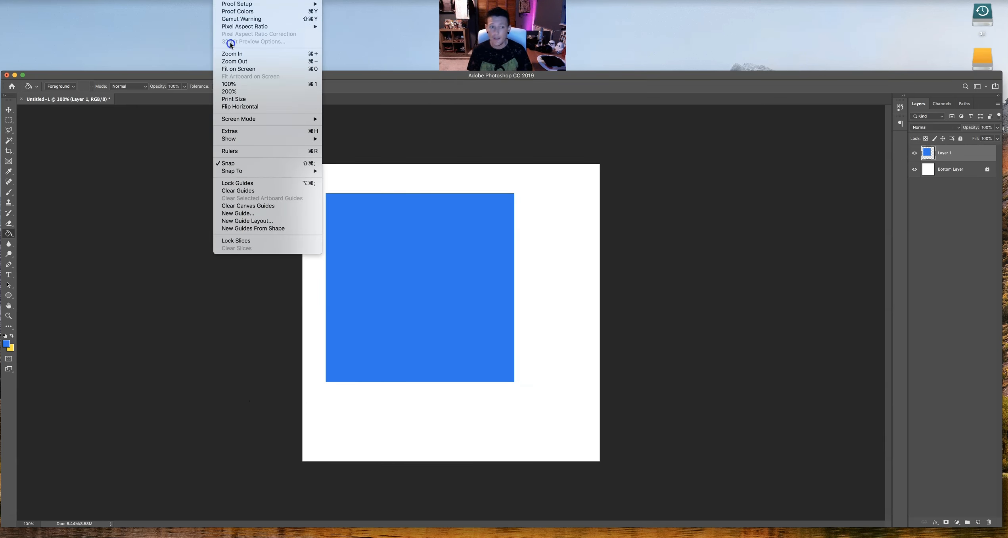
left_click(237, 152)
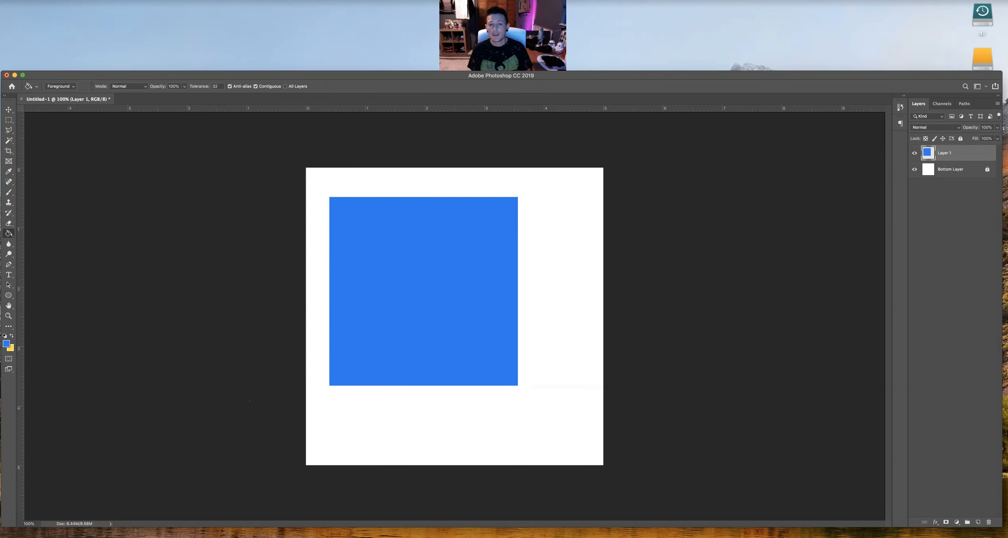
Turn on the display of extras and remove both the vertical and the horizontal centre guides from the canvas.
left_click(222, 1)
left_click(238, 131)
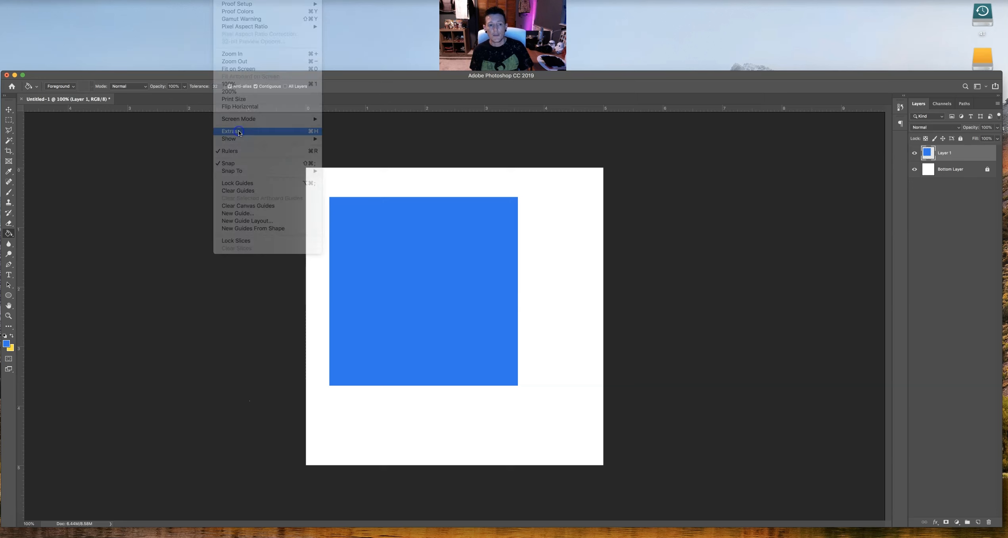
key("v")
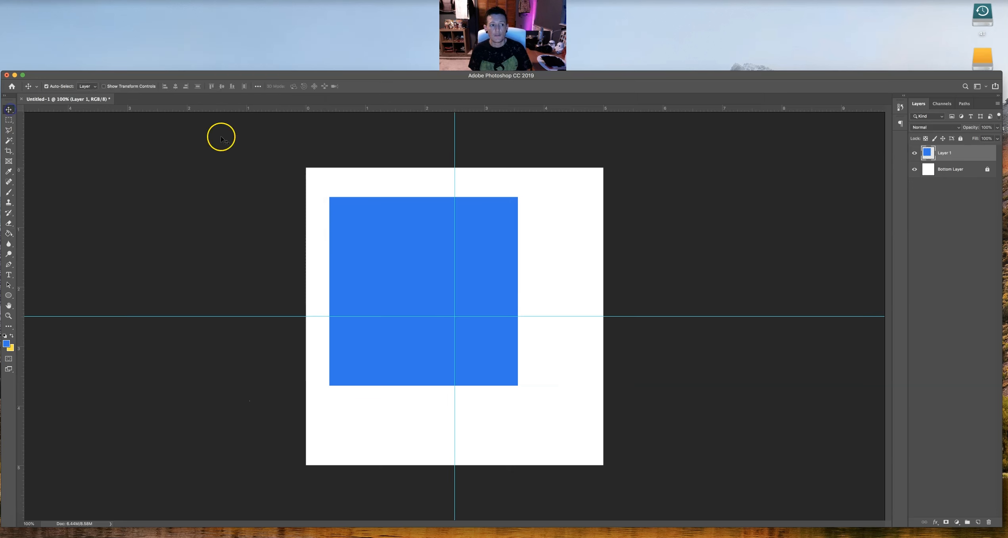
left_click_drag(455, 174, 13, 143)
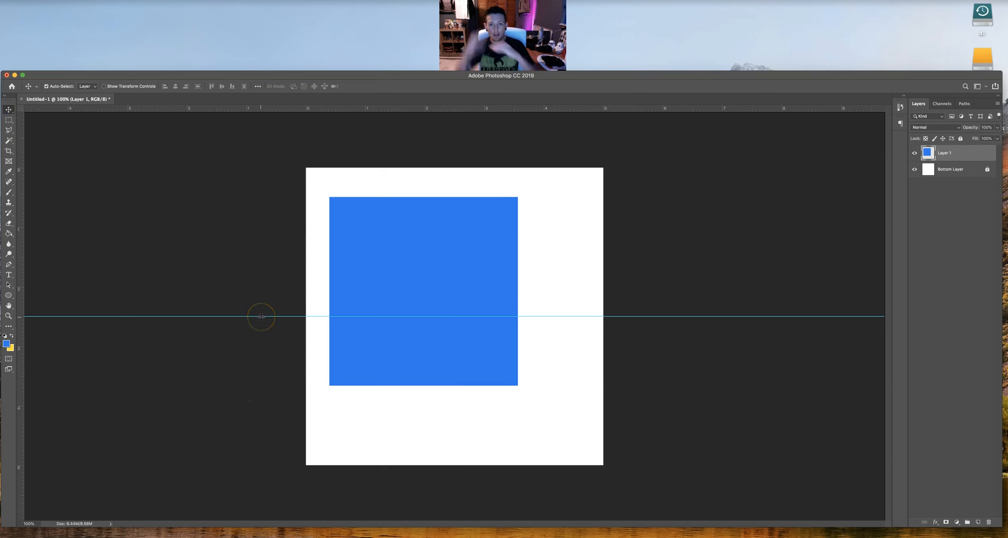
left_click_drag(262, 317, 293, 101)
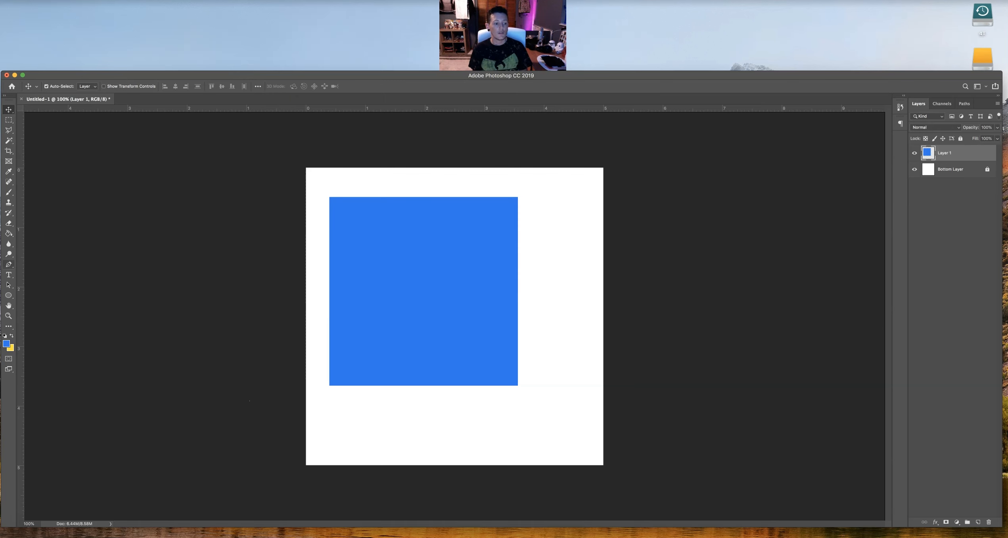
left_click(15, 528)
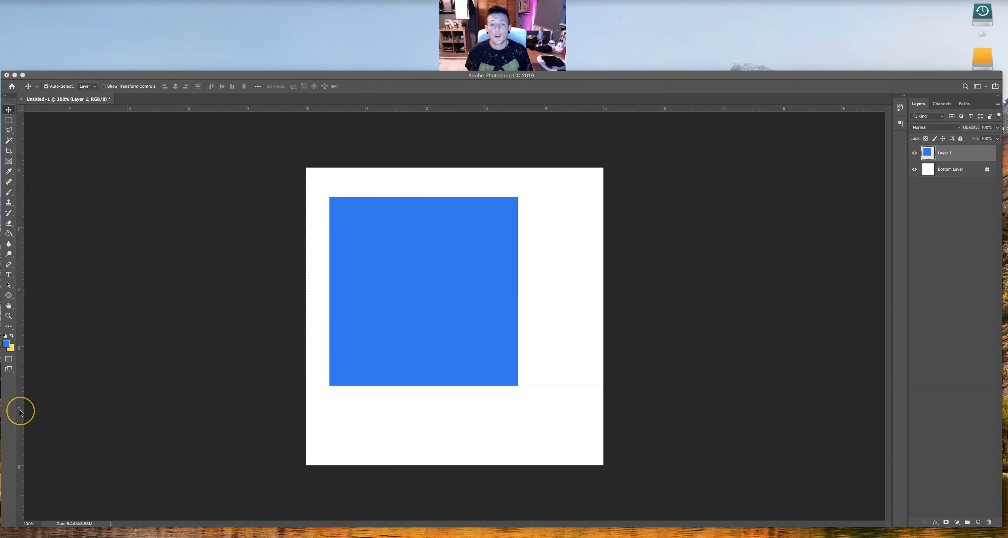
left_click(403, 421)
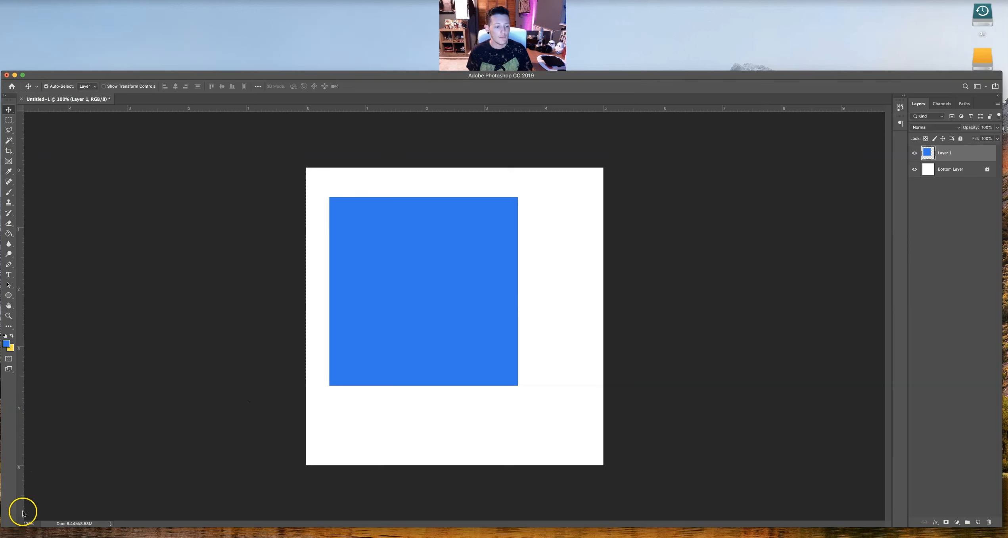
left_click(19, 530)
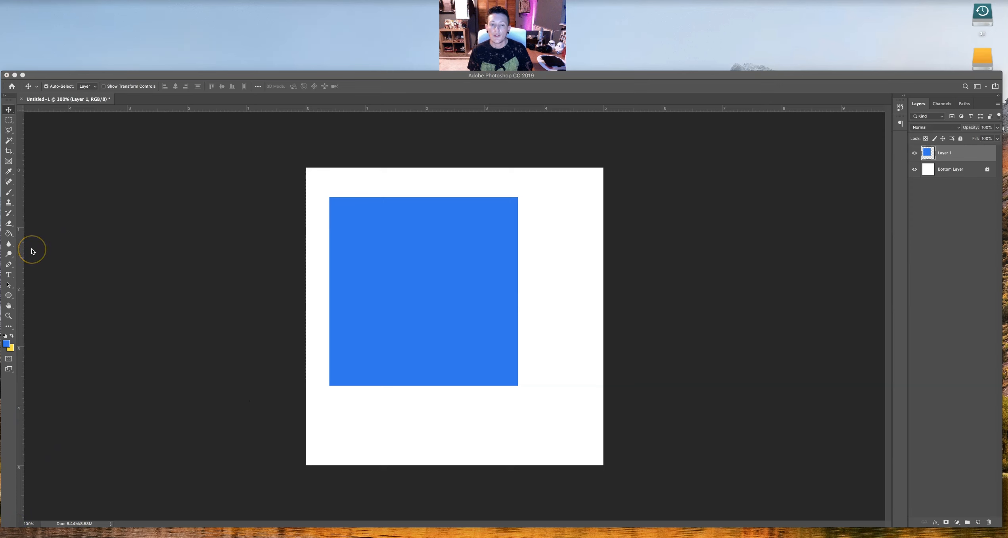
left_click(22, 258)
left_click(278, 243)
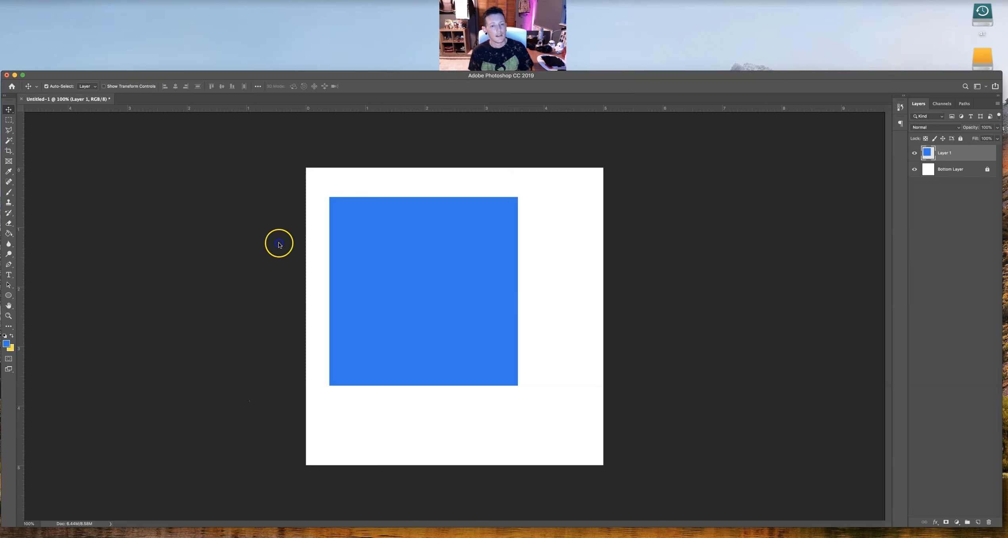
left_click_drag(31, 271, 11, 286)
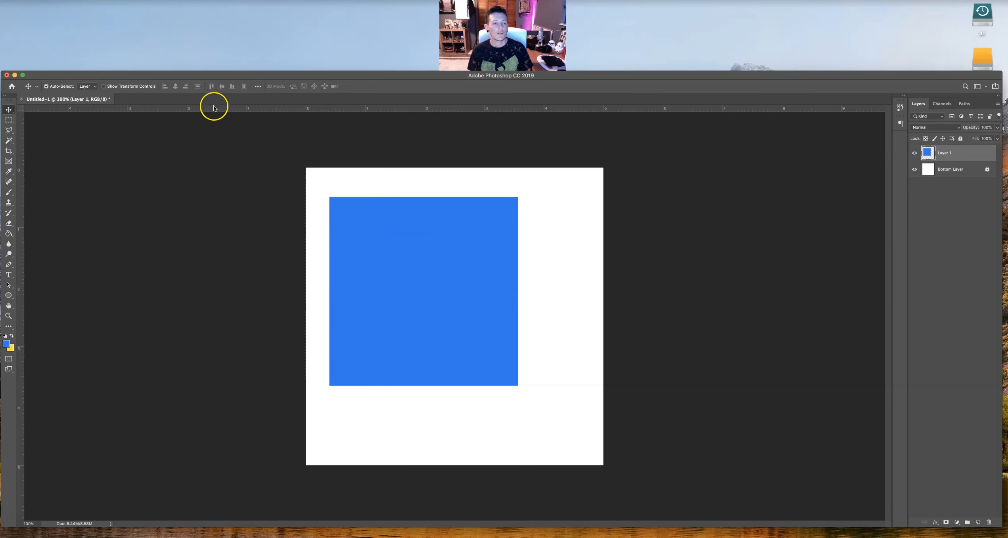
Place a horizontal and a vertical guide crossing at the centre of the canvas.
left_click_drag(207, 107, 292, 316)
left_click_drag(18, 287, 454, 301)
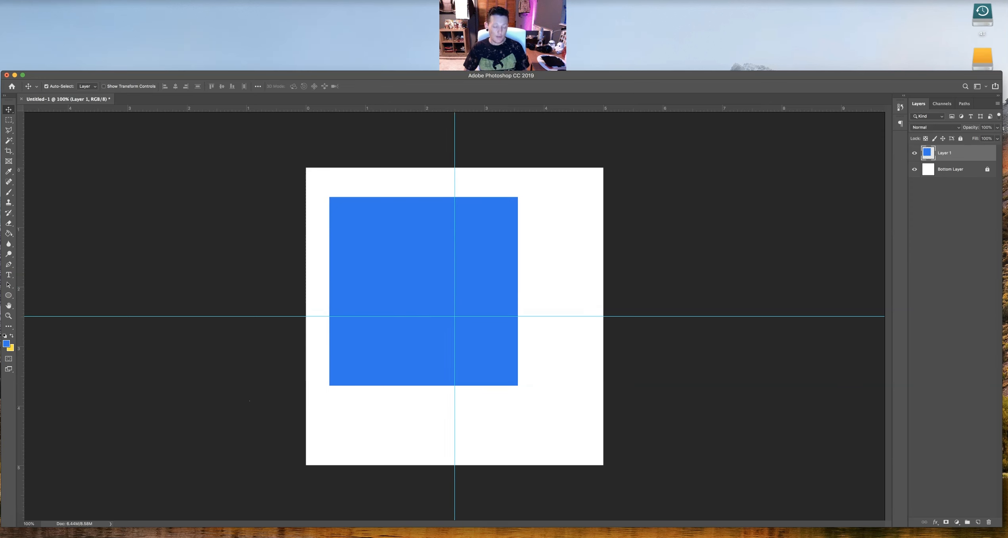
Turn off snapping for the document.
key("XF86MonBrightnessUp")
left_click(222, 0)
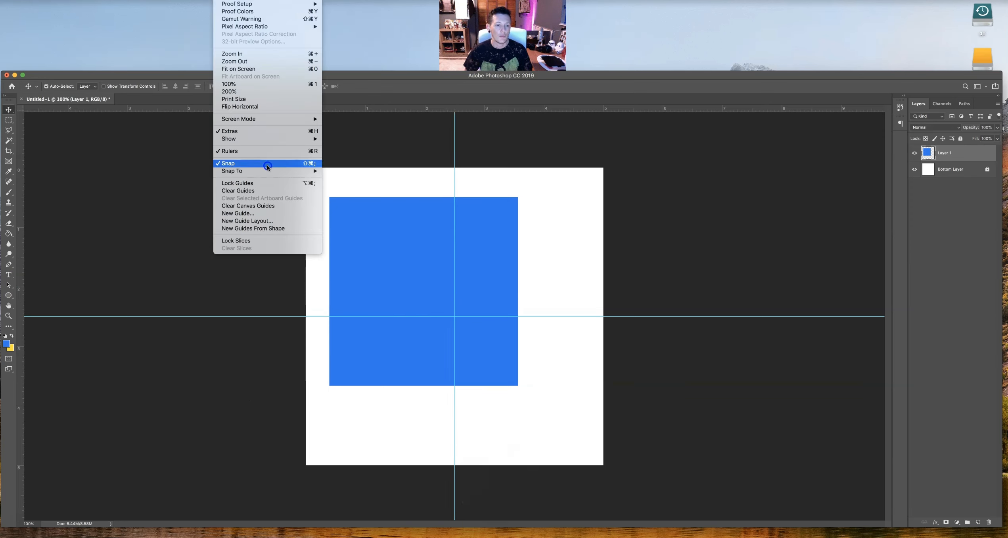
mouse_move(268, 172)
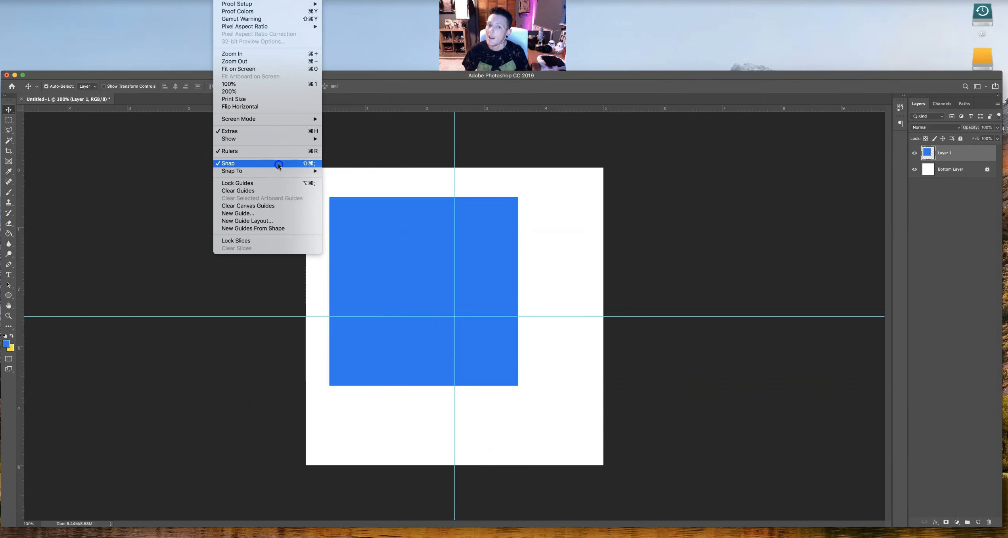
left_click(278, 163)
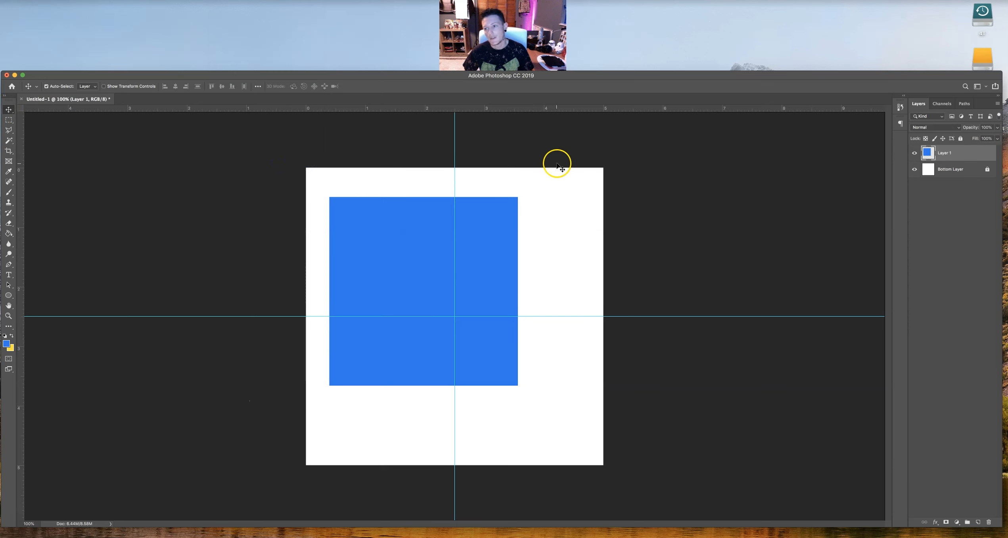
Centre the blue square on the guide intersection, checking it against the Free Transform handles, and hide the extras.
left_click_drag(461, 265, 492, 281)
key("ctrl+t")
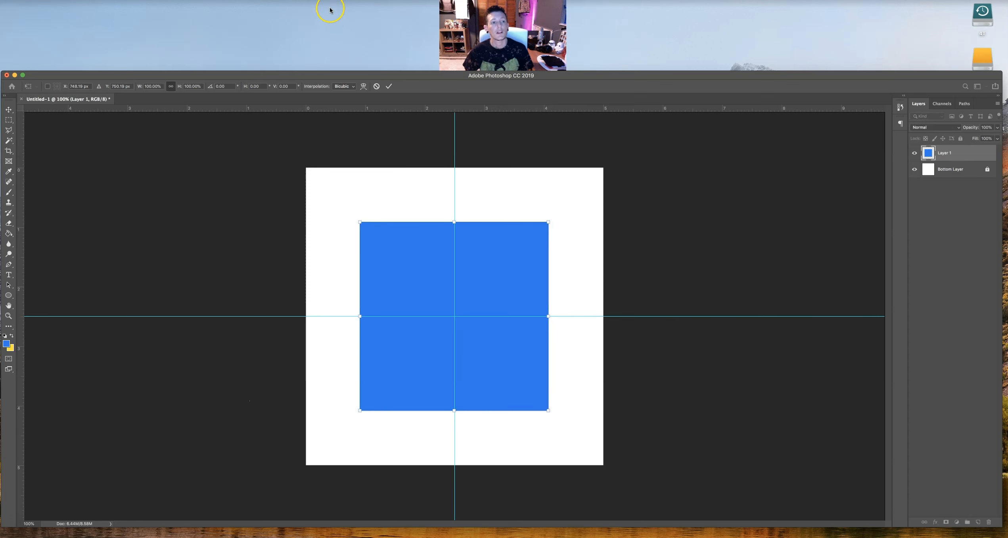
left_click(223, 0)
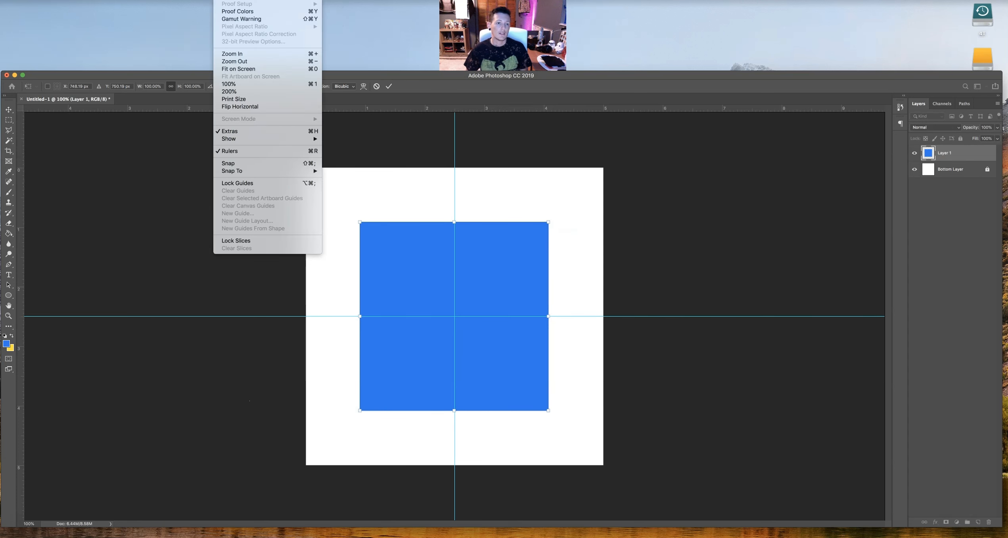
left_click(254, 133)
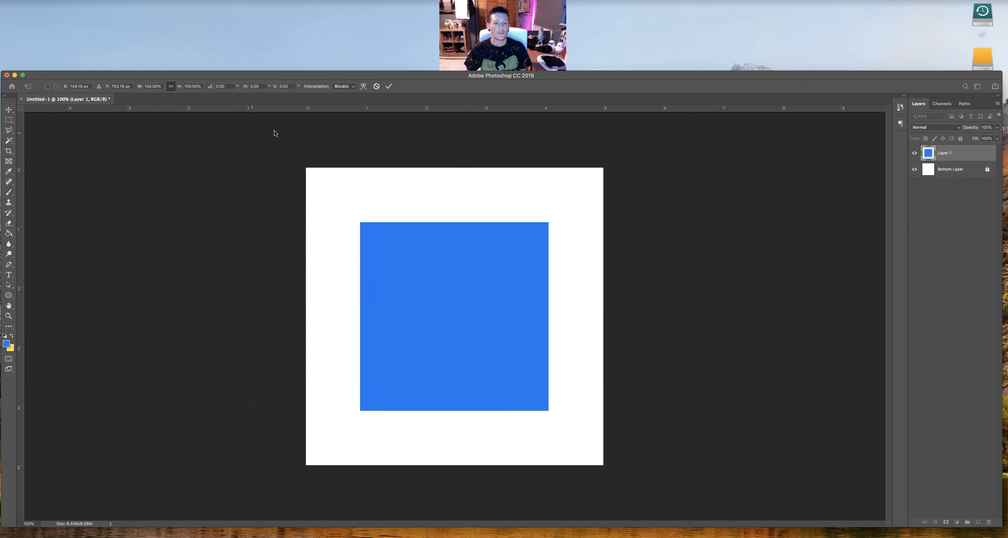
key("Return")
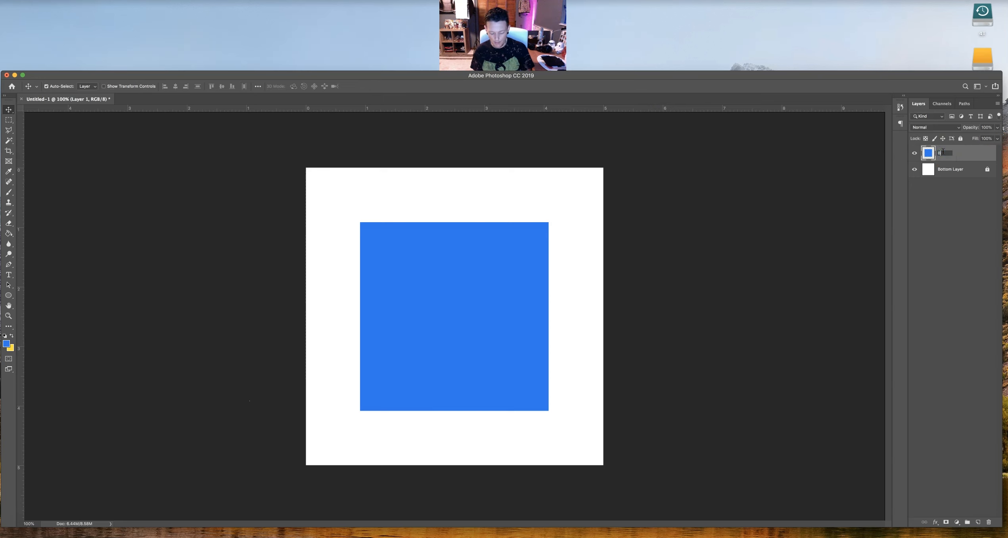
Rename the blue square's layer to Blue Layer and hide it.
key("Return")
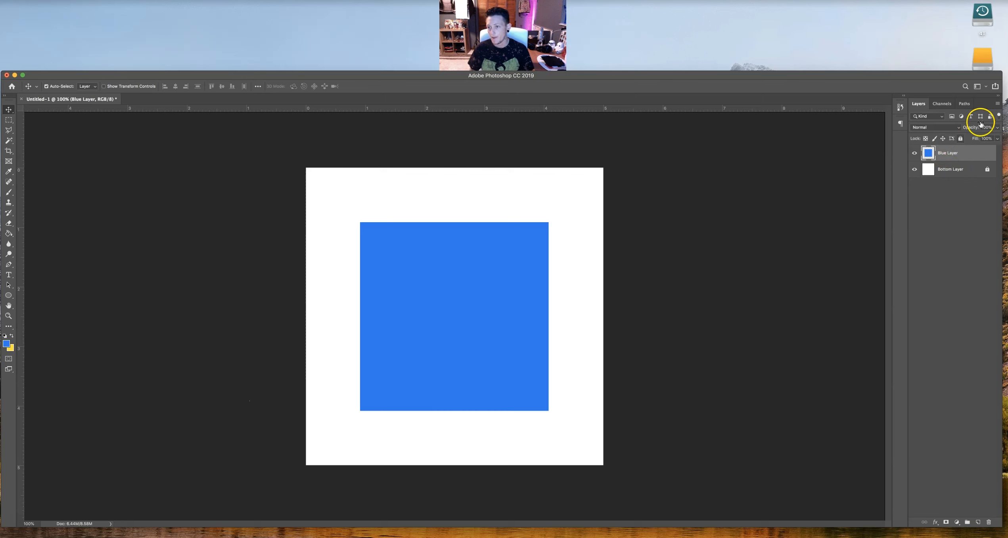
left_click(914, 153)
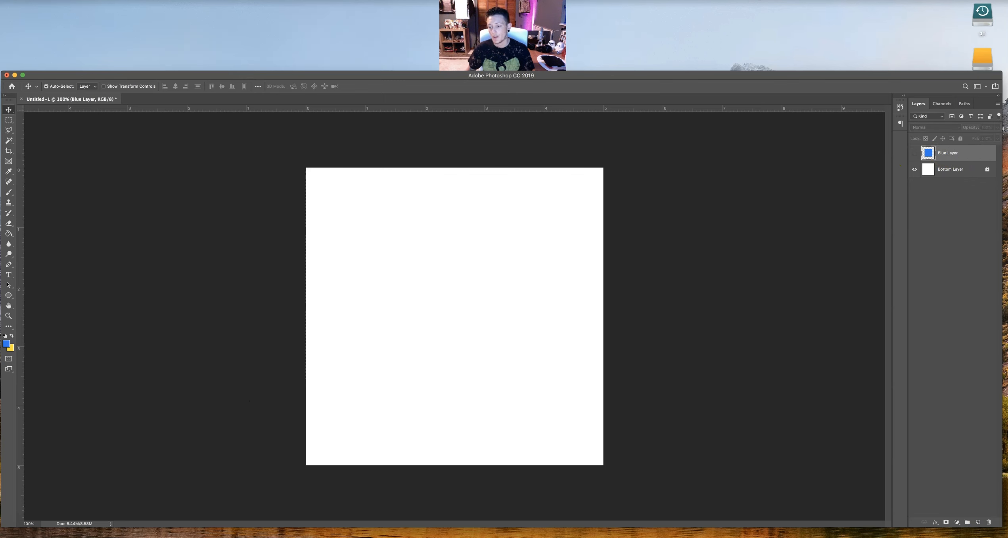
Create a new layer and draw a tall, narrow elliptical marquee selection near the left edge of the canvas.
left_click(978, 521)
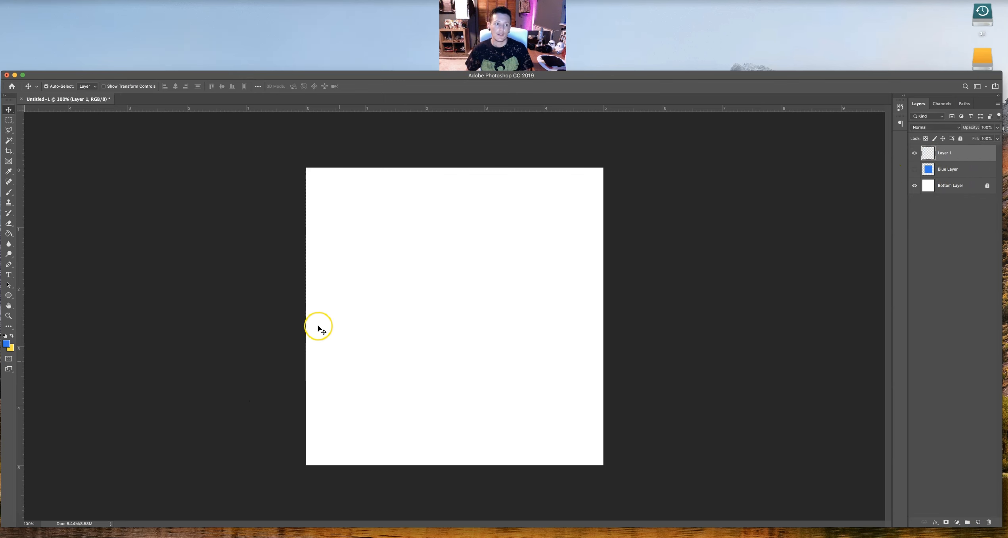
left_click(10, 120)
left_click(8, 124)
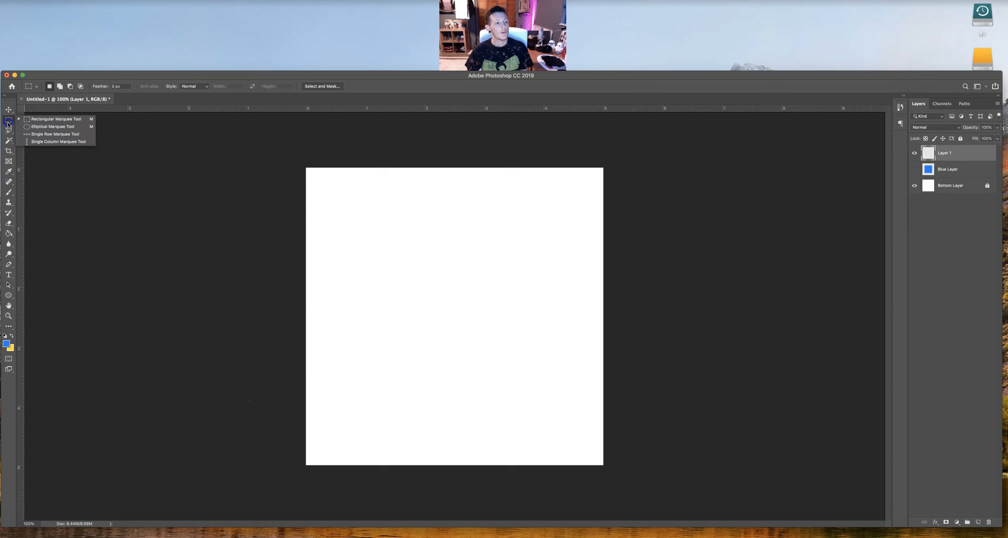
left_click(64, 129)
left_click_drag(324, 185, 341, 453)
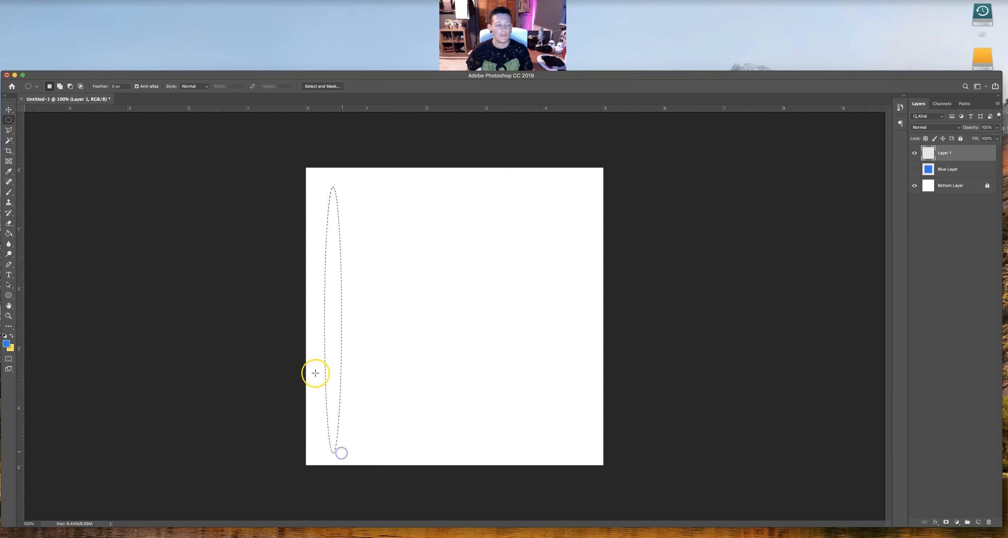
Fill the elliptical selection with the blue foreground colour using the Paint Bucket and deselect it.
left_click(8, 233)
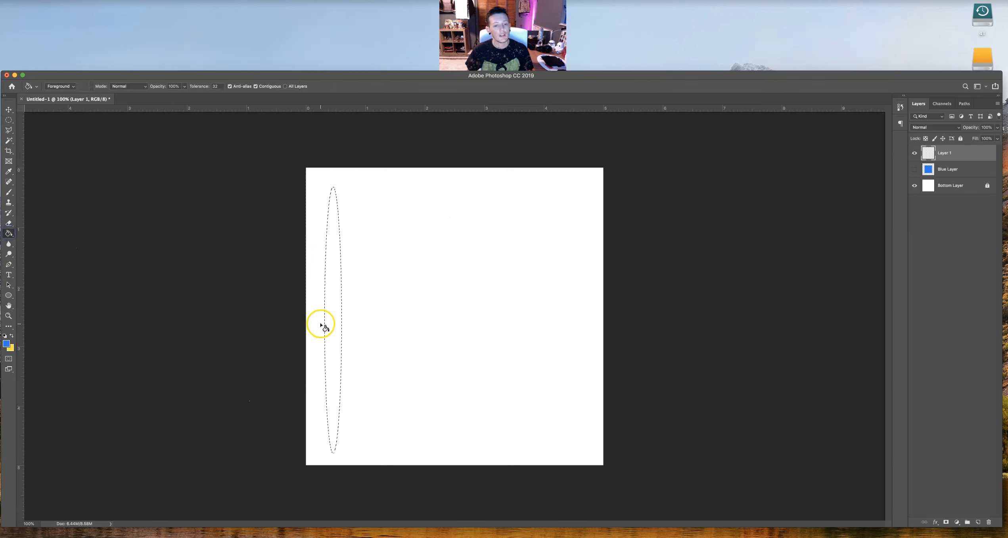
left_click(337, 322)
key("super+d")
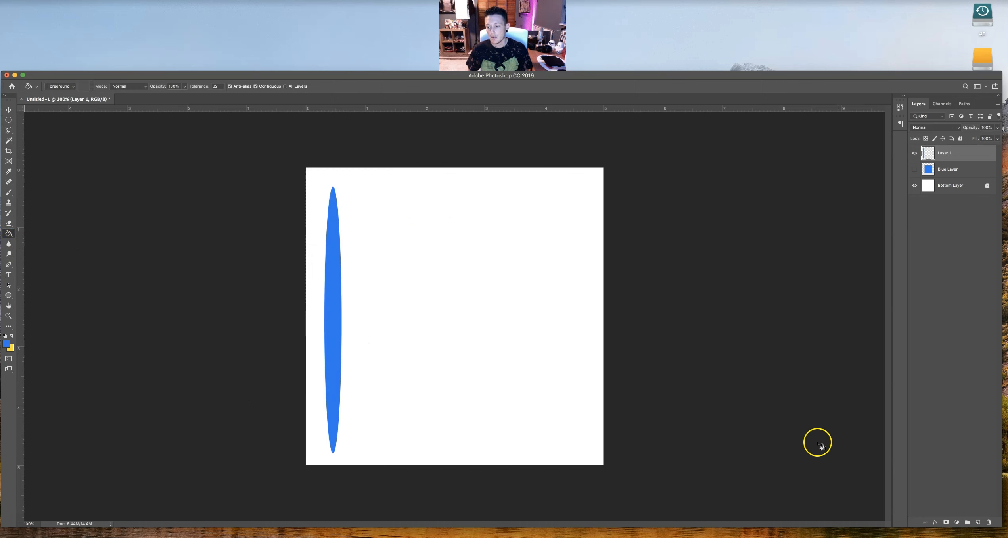
On another new layer, draw a wide elliptical selection across the upper canvas beside the blue ellipse and fill it with yellow.
left_click(978, 522)
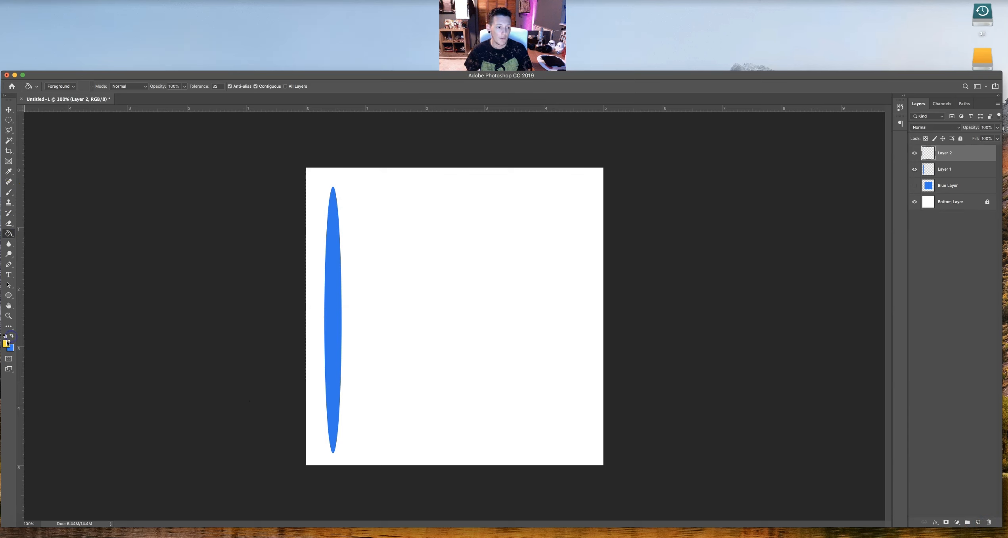
mouse_move(8, 119)
left_mouse_down()
mouse_move(32, 120)
mouse_move(6, 121)
left_mouse_up()
mouse_move(361, 193)
left_mouse_down()
mouse_move(583, 204)
mouse_move(588, 301)
left_mouse_up()
left_click(8, 233)
left_click(505, 250)
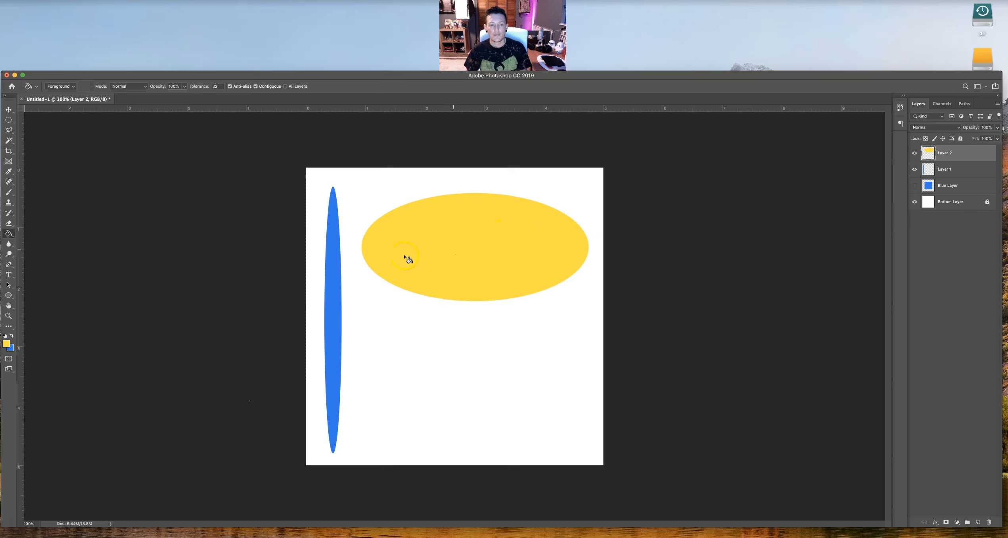
Move the blue ellipse so it crosses the middle of the yellow ellipse.
left_click(9, 110)
left_click_drag(336, 316, 476, 304)
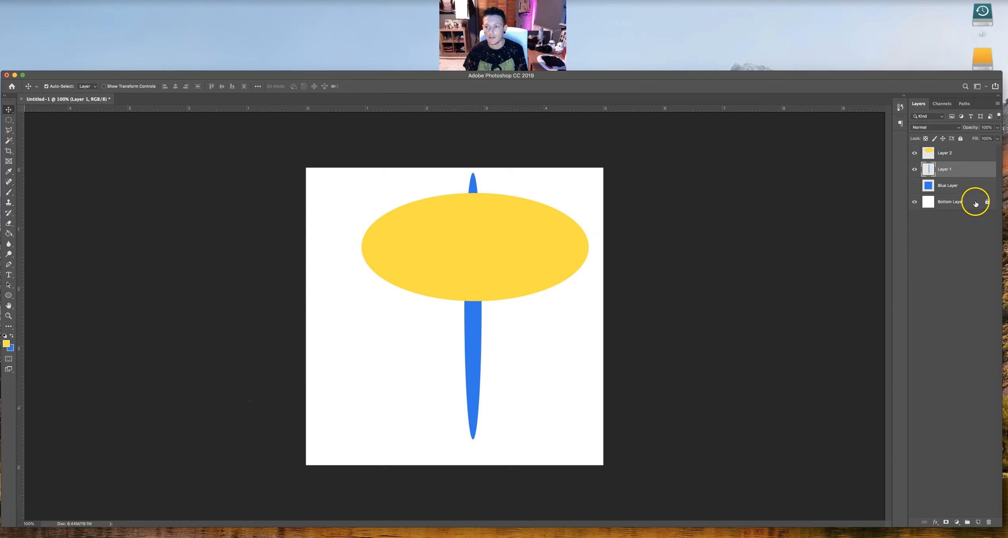
Reorder Layer 1 above Layer 2 so the blue ellipse is in front, and select Layer 2.
left_click_drag(974, 169, 975, 148)
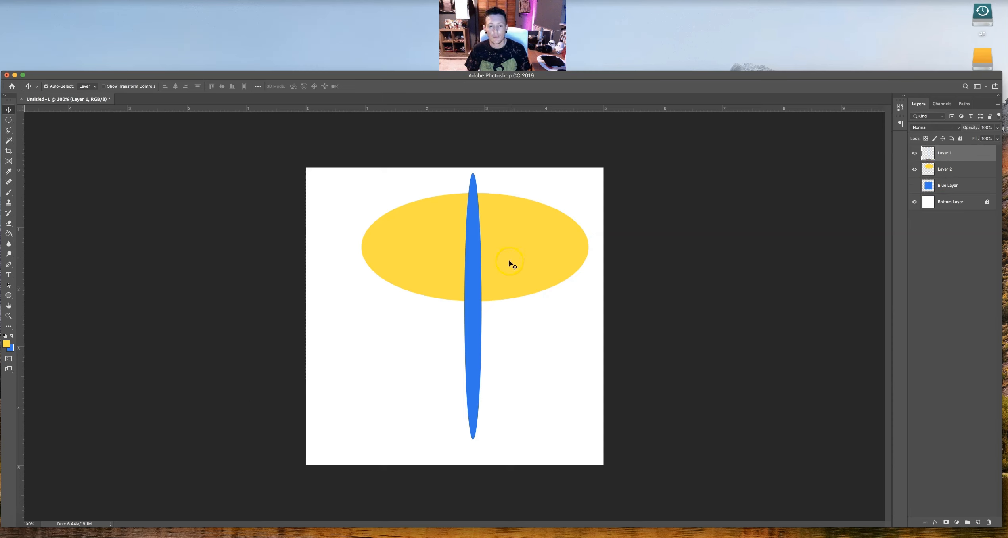
left_click(952, 171)
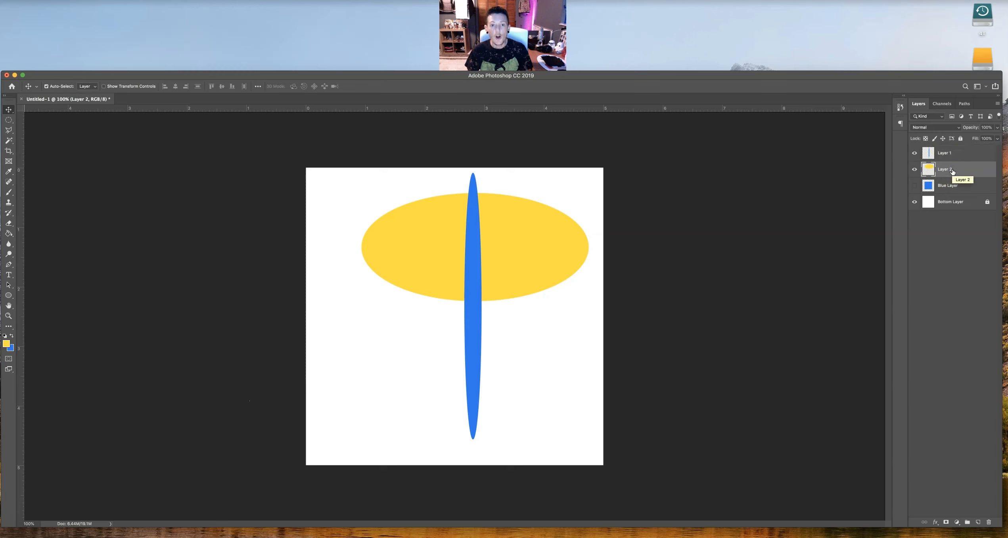